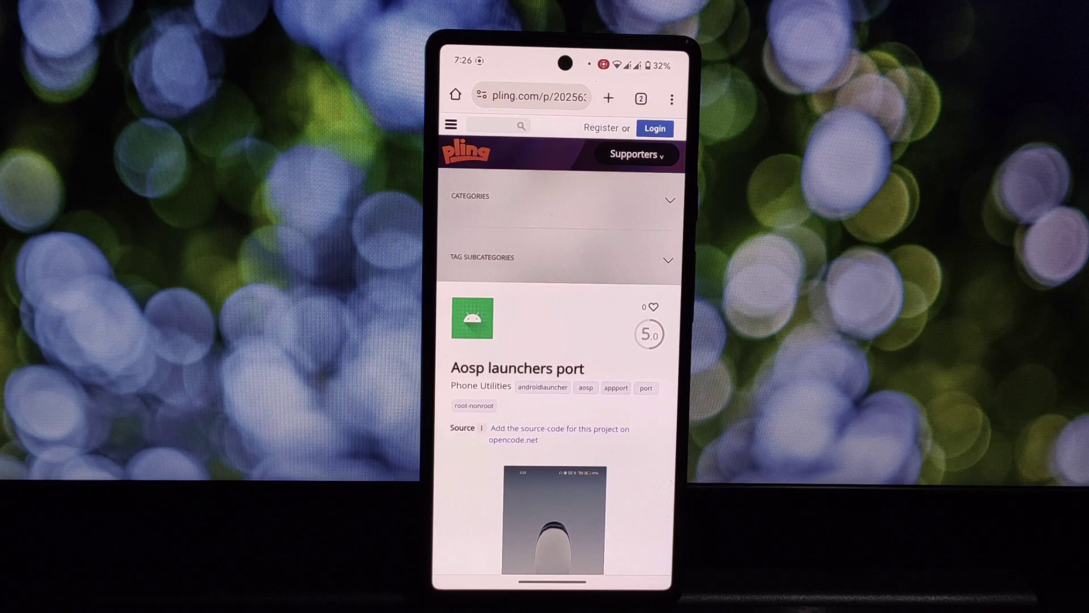
scroll(562, 340, down, 3)
scroll(561, 341, down, 3)
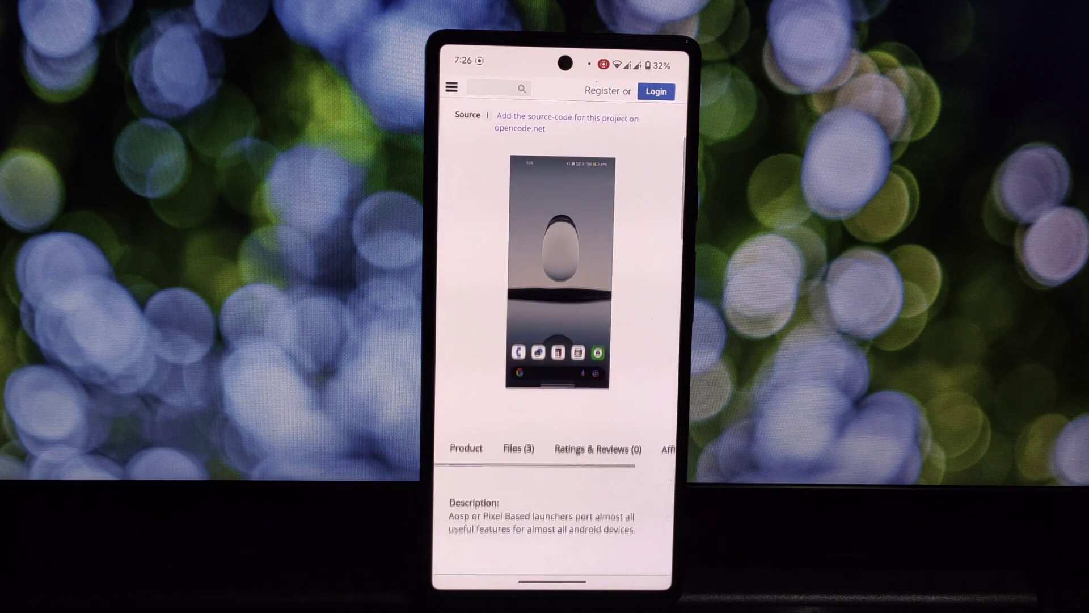
scroll(562, 340, down, 3)
Step: Show the three downloadable launcher APK files on the Aosp launchers port project page
click(524, 256)
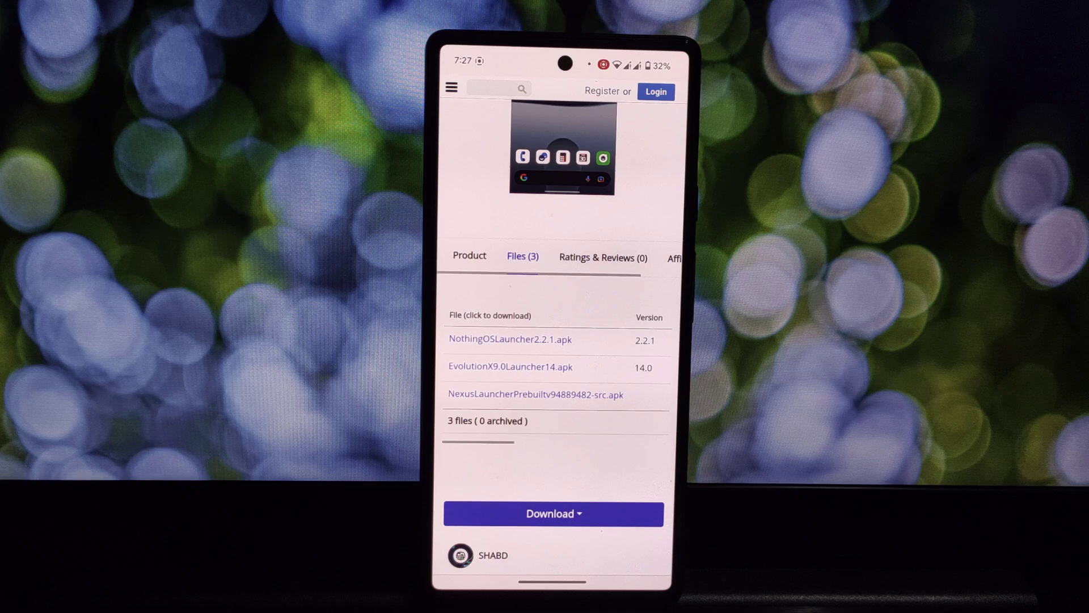
Step: Choose Nothing Launcher over Pixel Launcher under Settings > Apps > Default apps > Default home app
drag(552, 583, 553, 358)
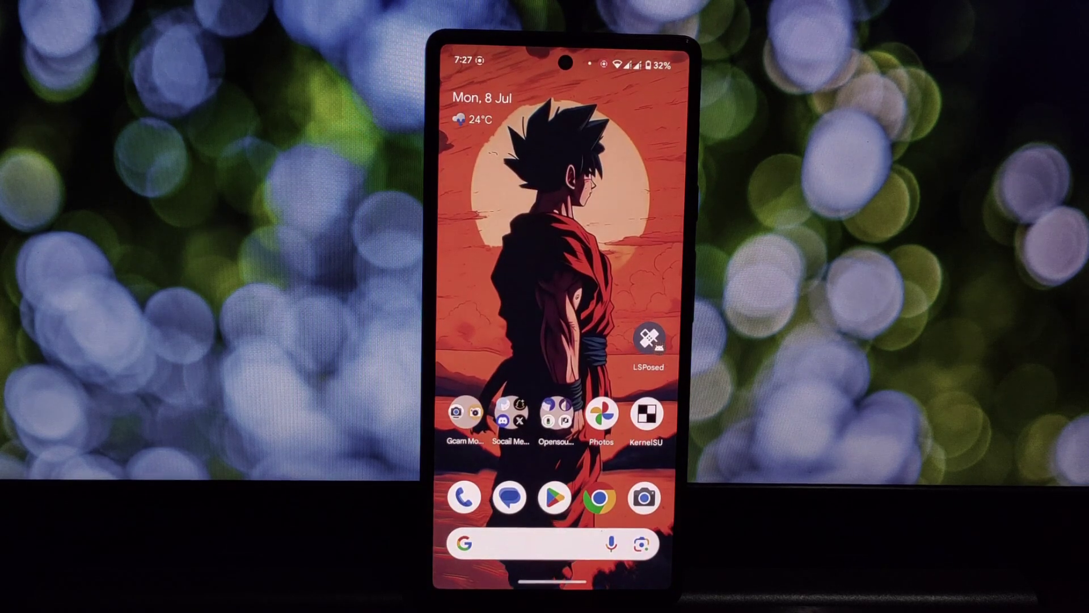
click(553, 323)
click(554, 357)
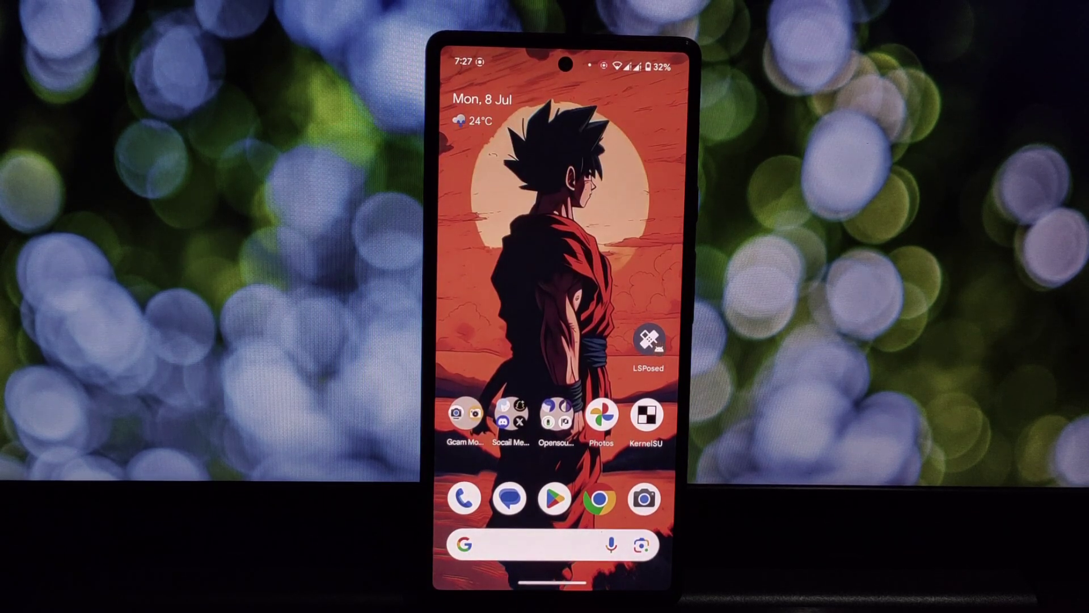
scroll(554, 340, down, 2)
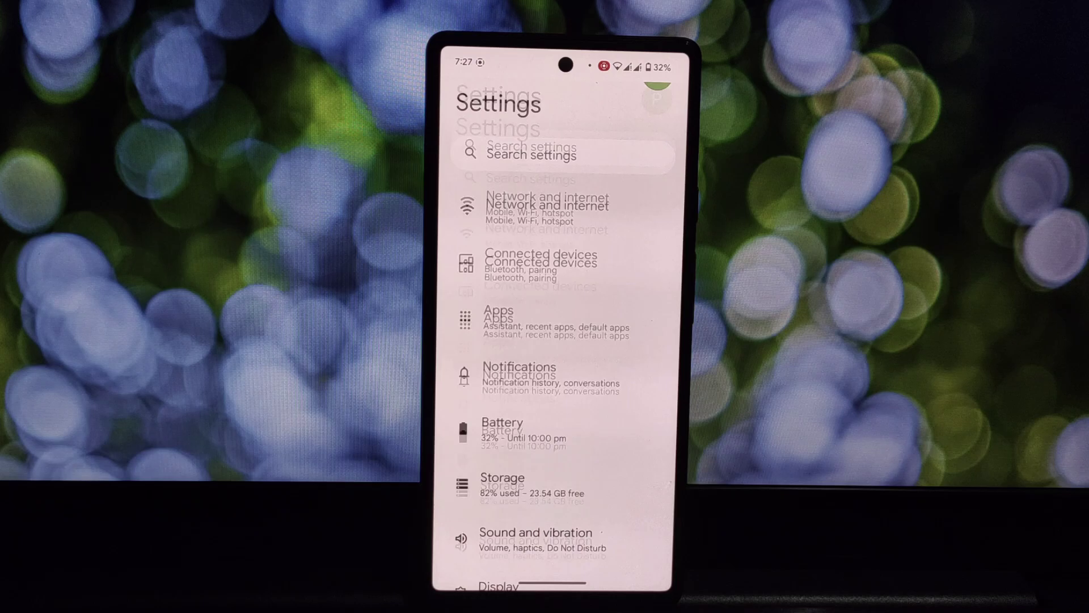
click(553, 281)
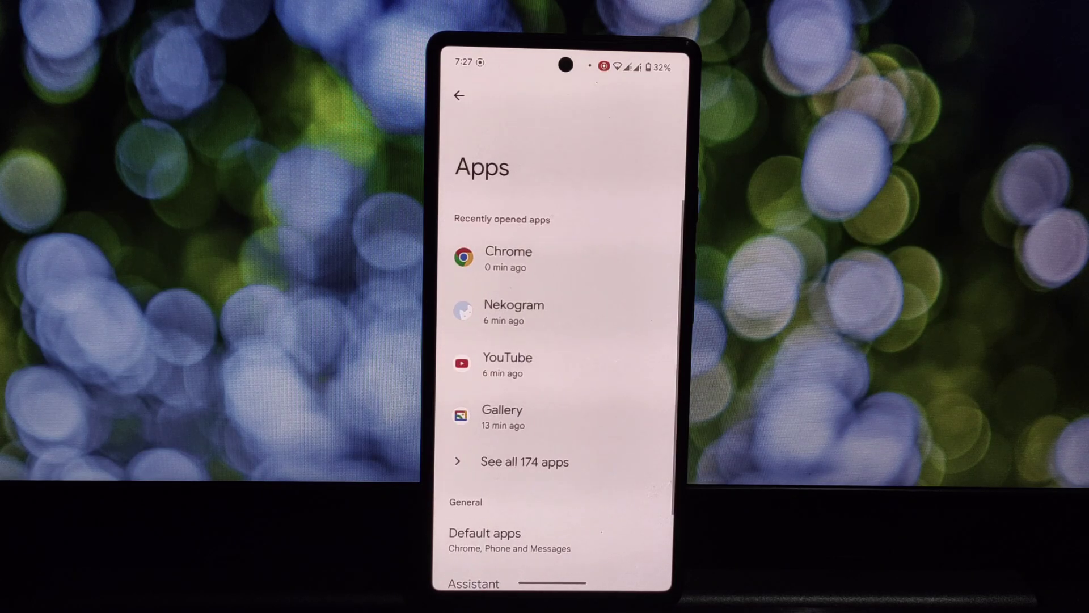
scroll(554, 341, down, 3)
click(489, 309)
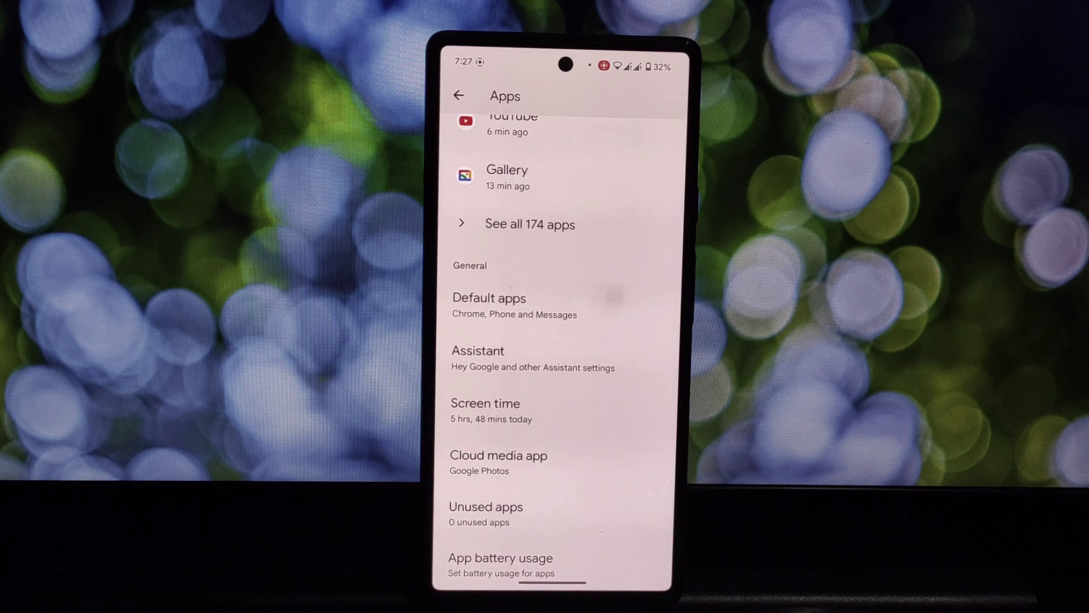
click(511, 384)
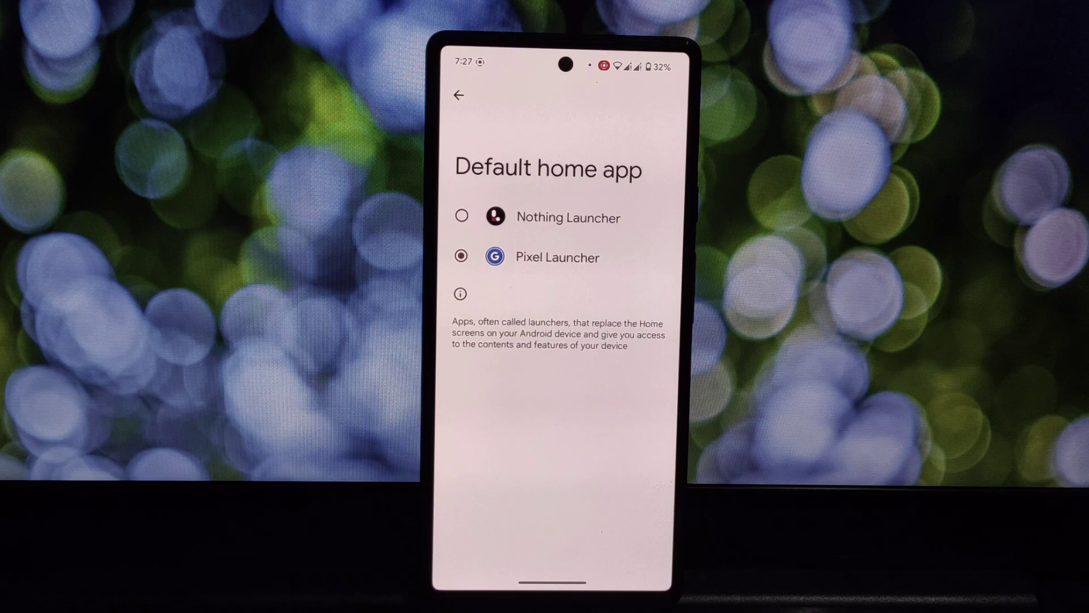
click(553, 216)
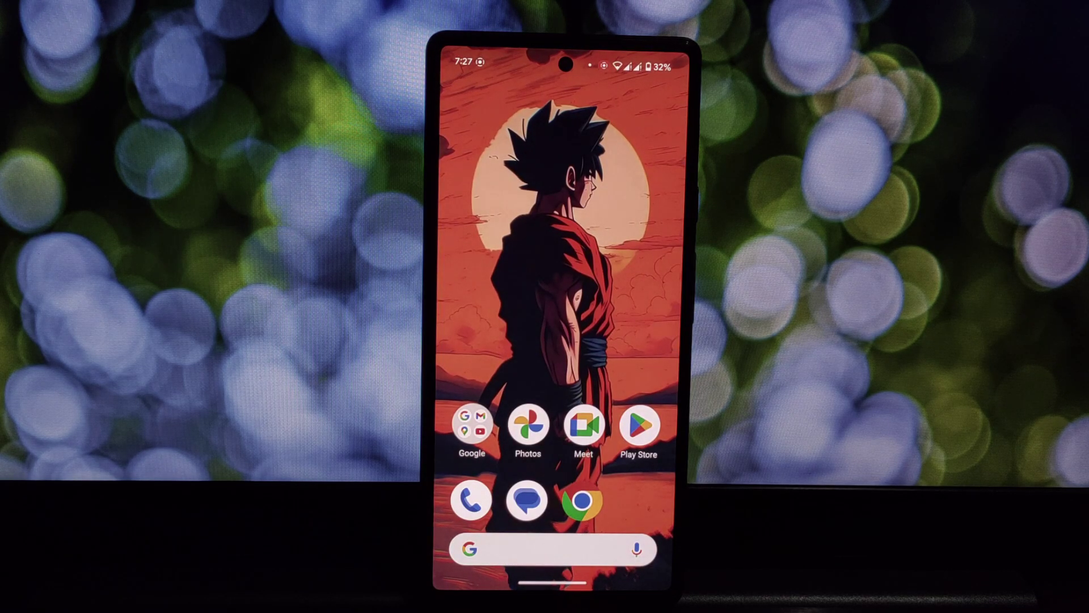
Step: Browse the app drawer, then try enabling Notification dots in Home settings and dismiss the warning
drag(553, 510, 553, 213)
scroll(558, 353, down, 15)
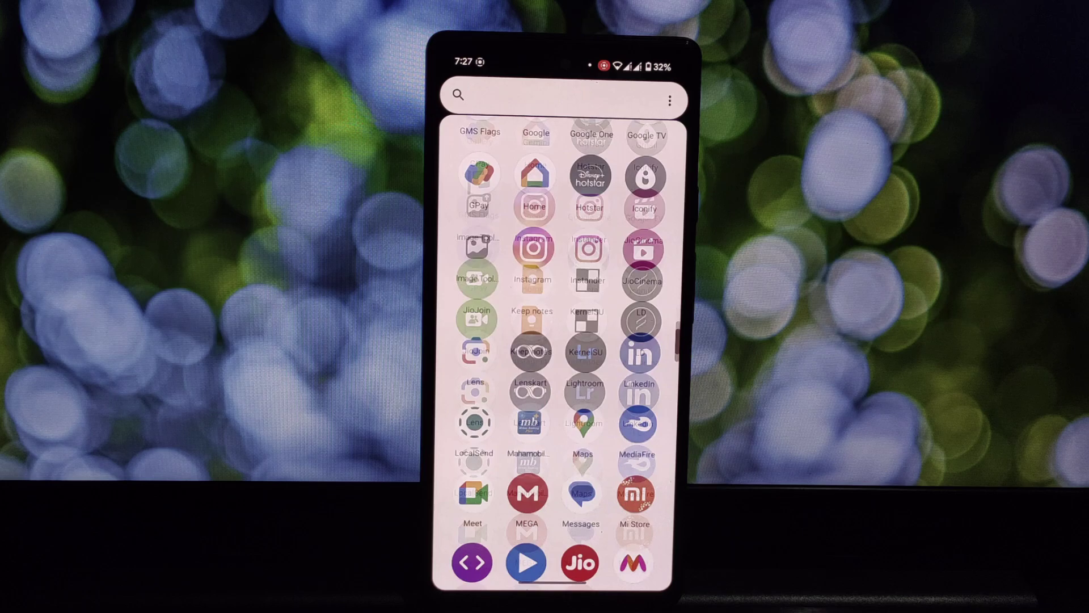
scroll(558, 353, up, 5)
scroll(557, 353, up, 10)
drag(554, 213, 554, 512)
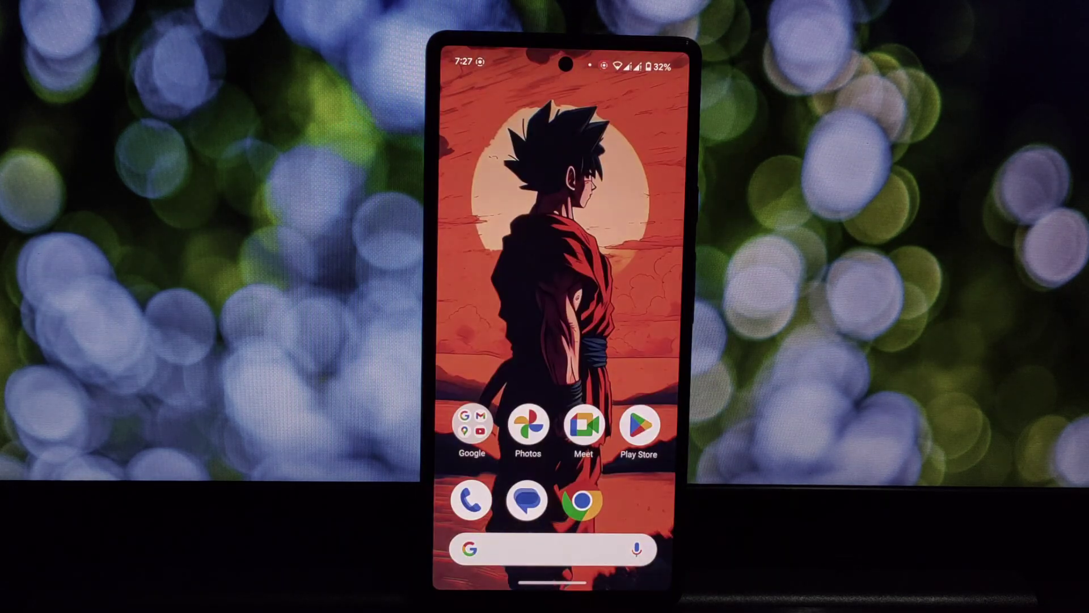
click(558, 348)
click(562, 223)
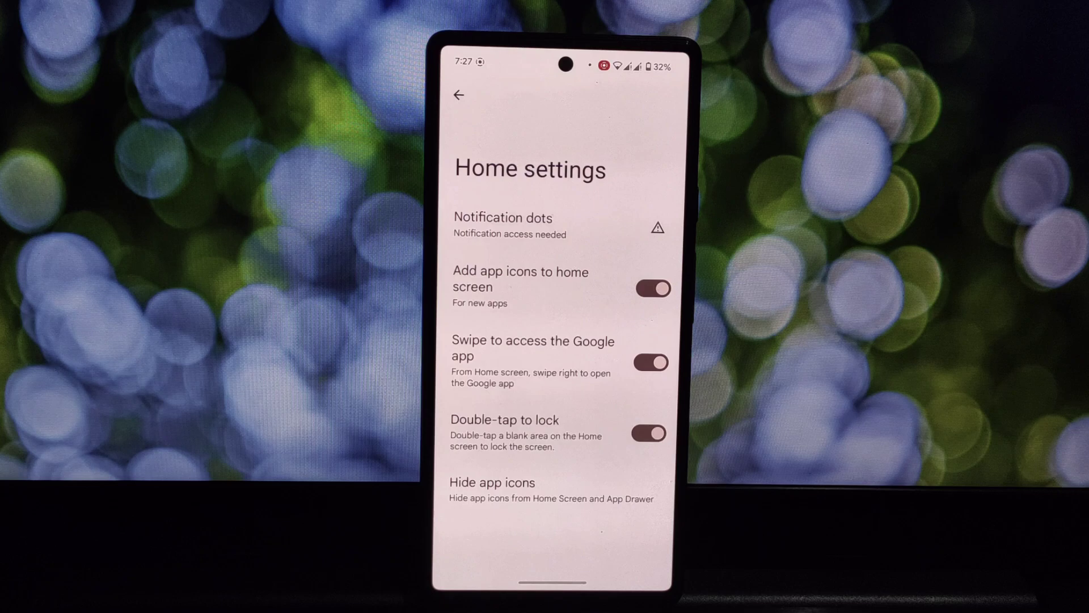
click(511, 225)
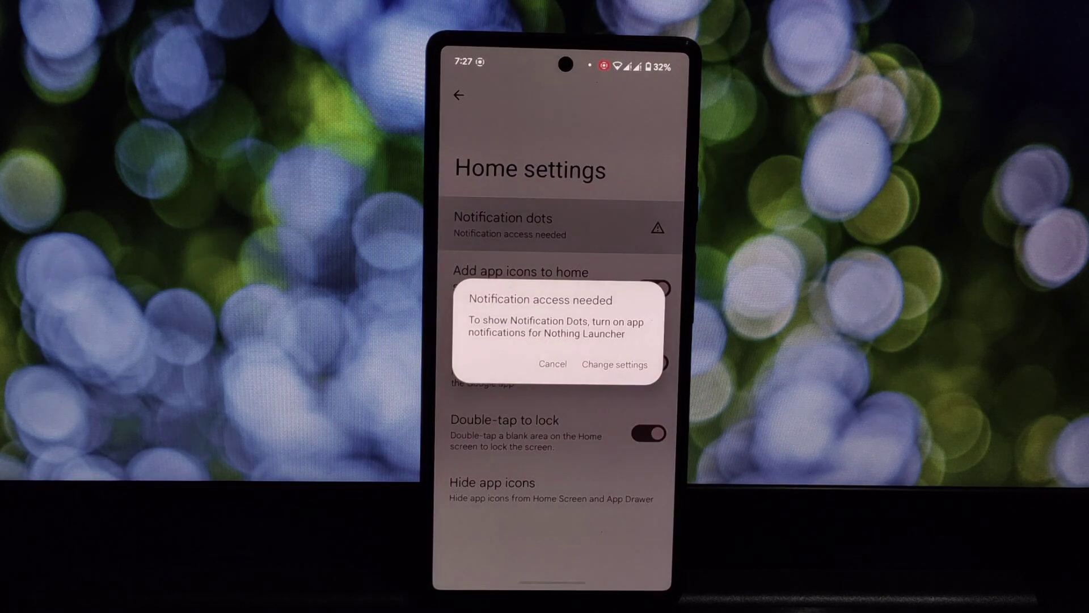
click(553, 364)
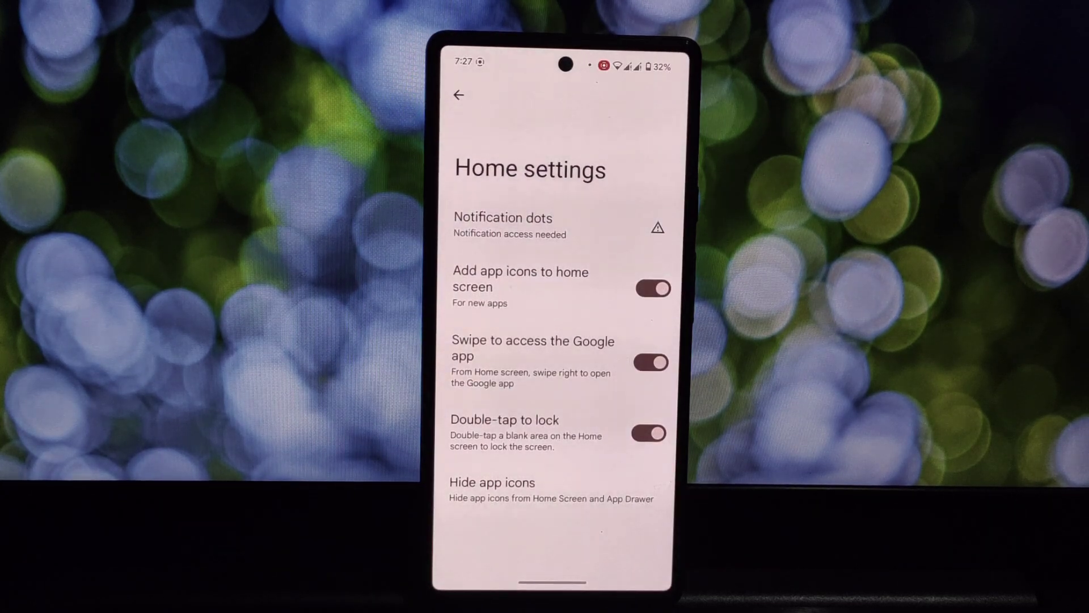
click(459, 95)
Step: Review the Hide app icons list without hiding any apps, then return home
click(562, 205)
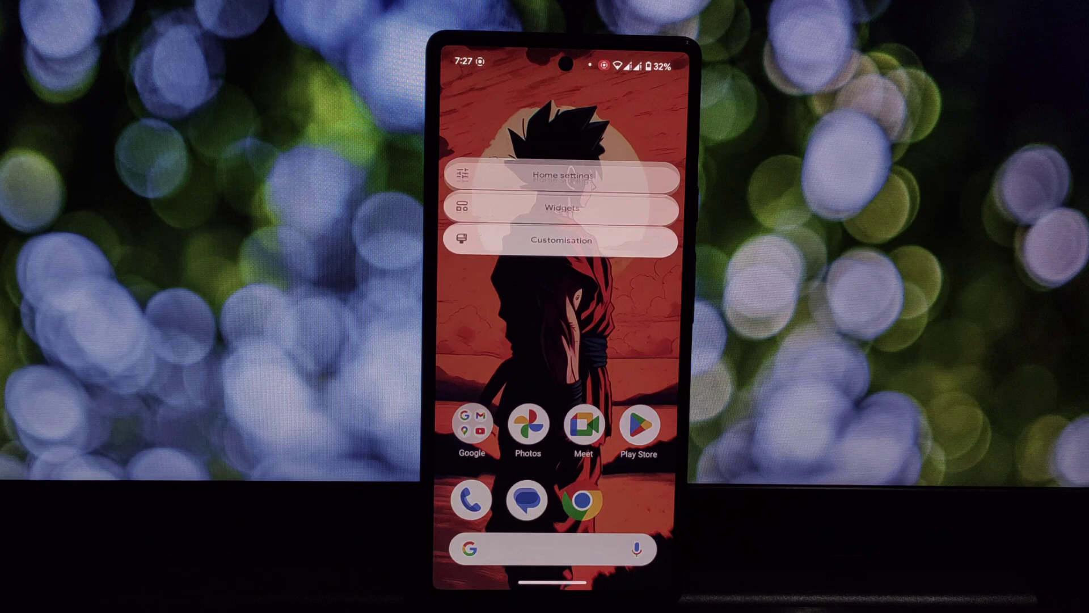
click(563, 161)
click(500, 482)
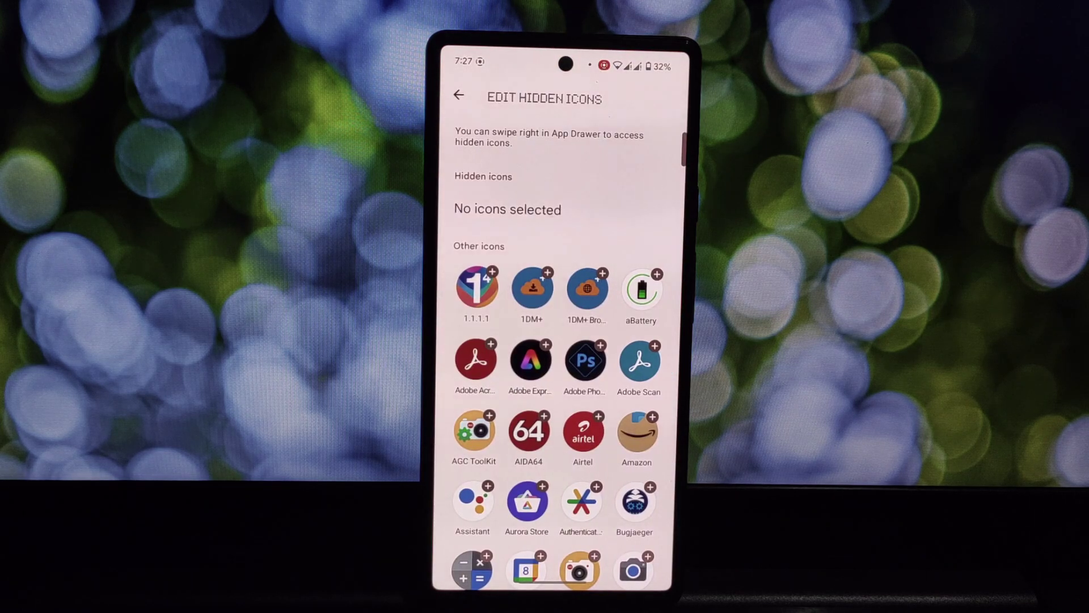
scroll(561, 340, down, 3)
scroll(562, 358, down, 5)
scroll(562, 358, up, 10)
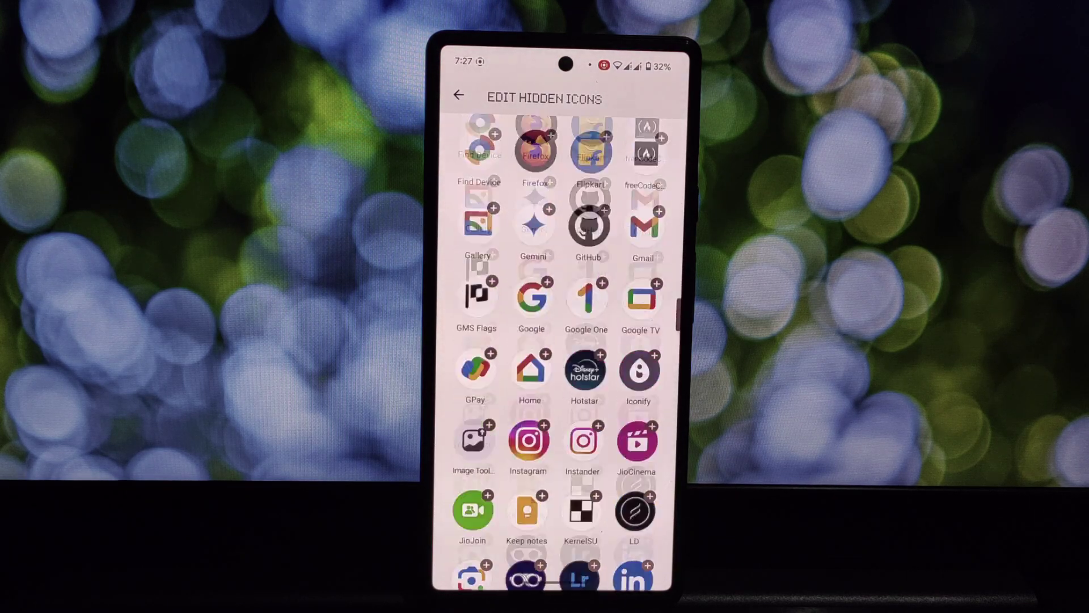
click(459, 95)
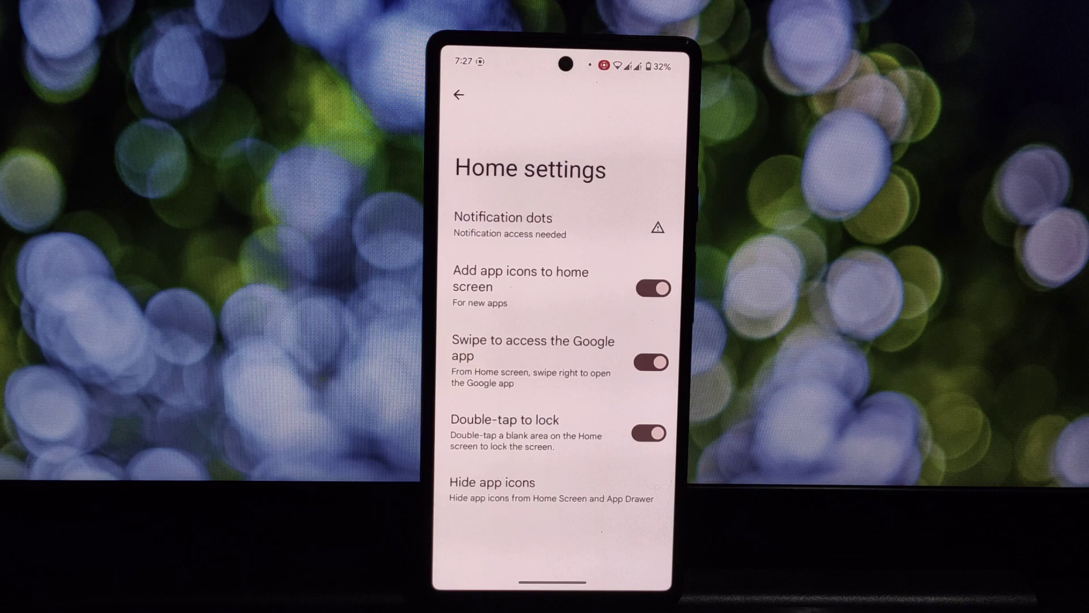
click(459, 95)
Step: Review the Home screen layout options under the launcher's Customisation settings
click(562, 255)
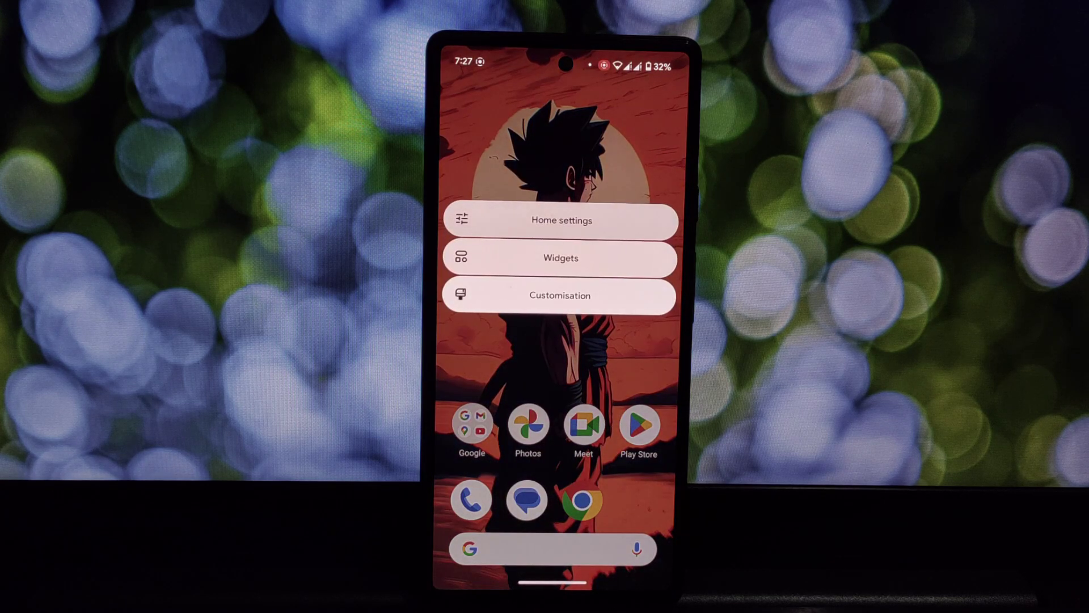
click(562, 220)
click(459, 95)
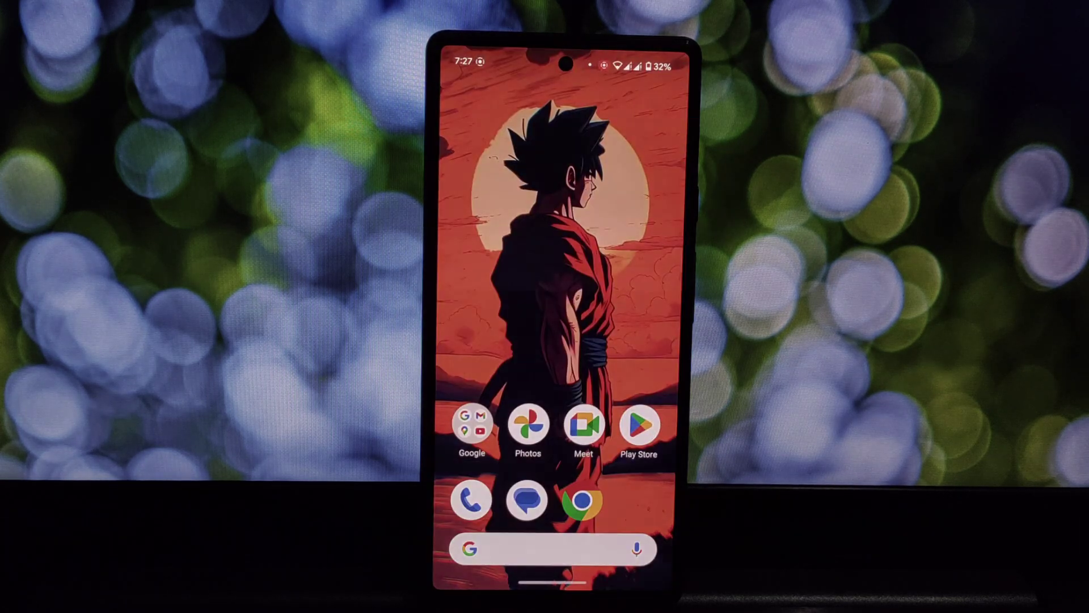
click(562, 256)
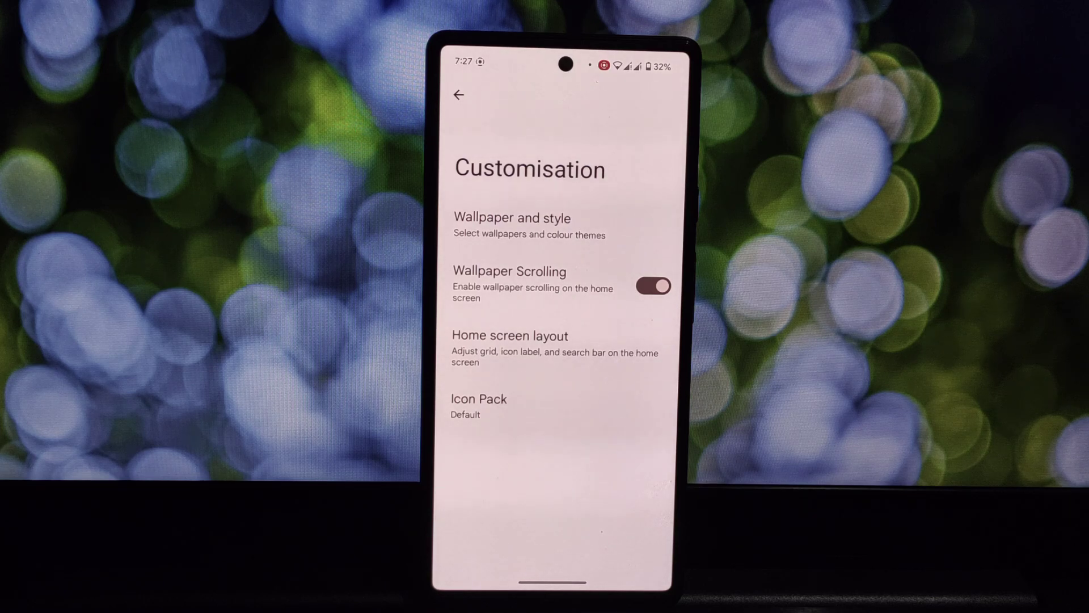
click(511, 347)
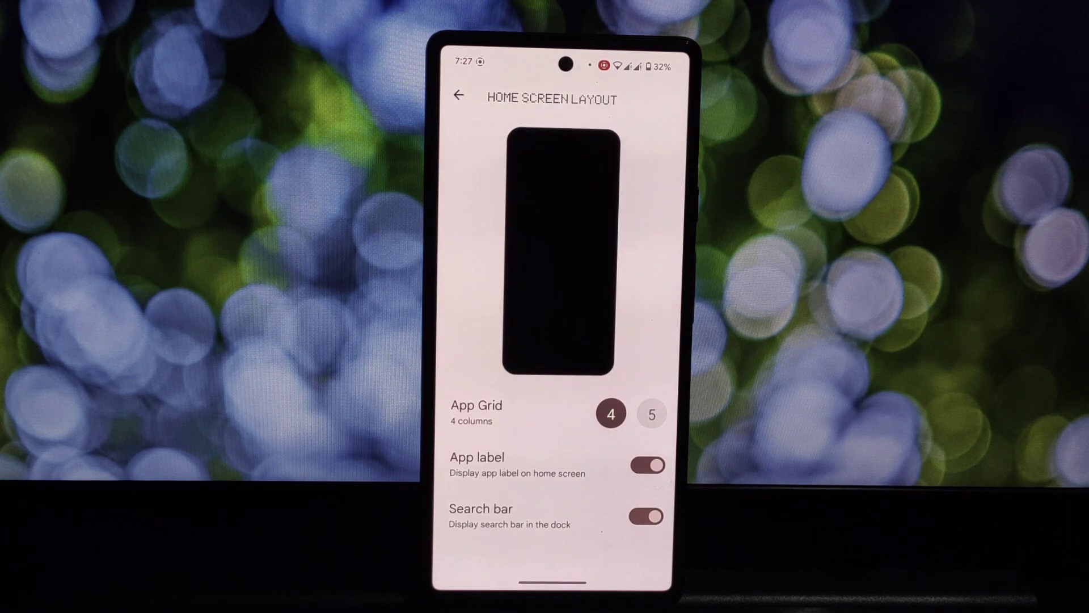
click(459, 95)
Step: Try the Nothing icon pack in the Icon Pack choices, then return to the home screen
click(512, 401)
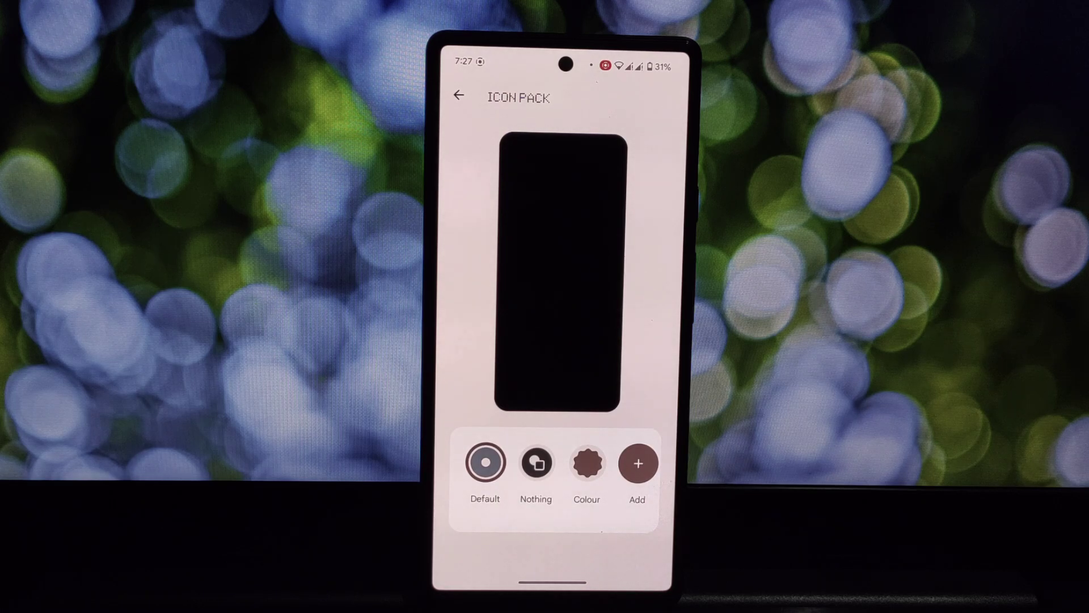
drag(596, 464, 581, 464)
click(523, 462)
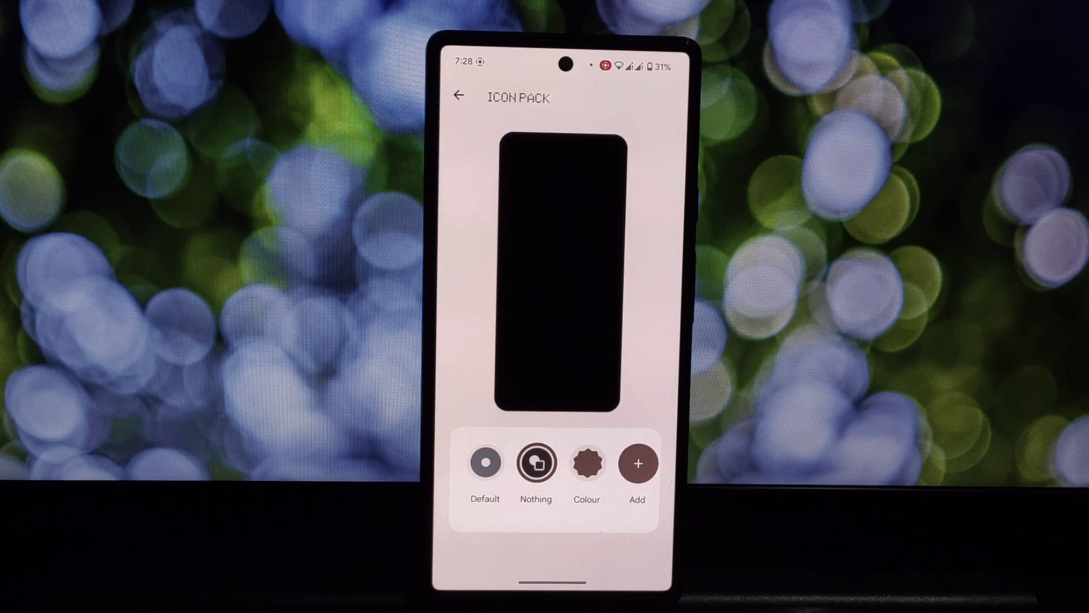
click(459, 95)
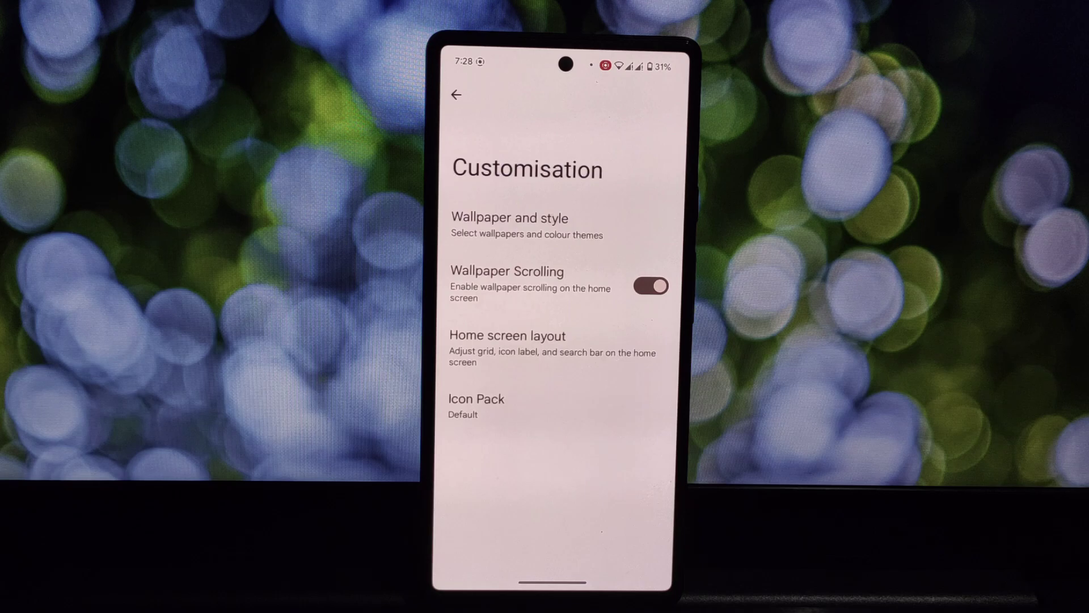
drag(552, 582, 552, 425)
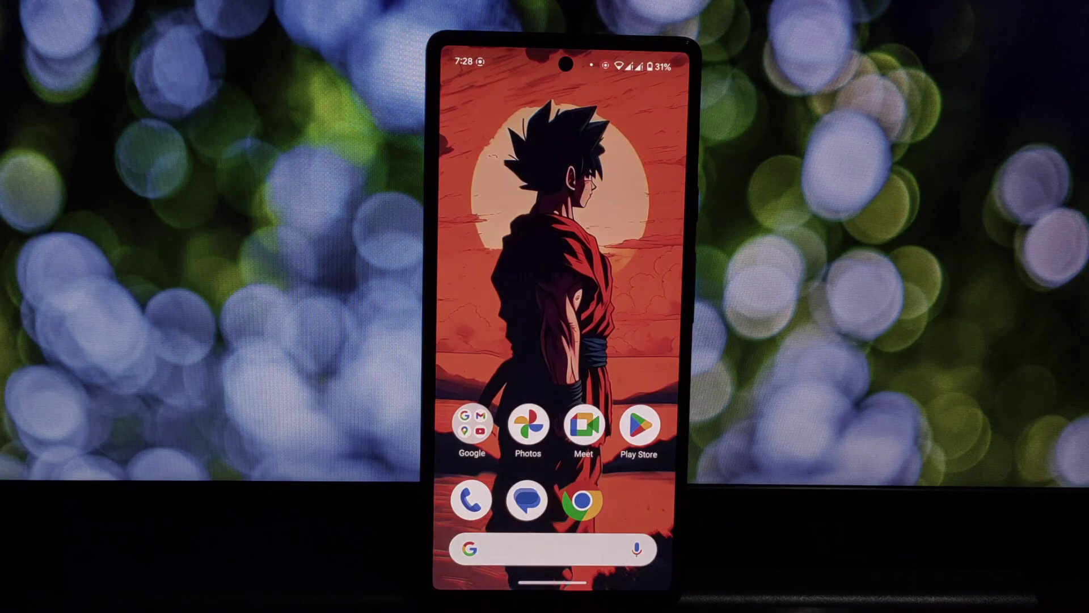
click(560, 341)
click(560, 266)
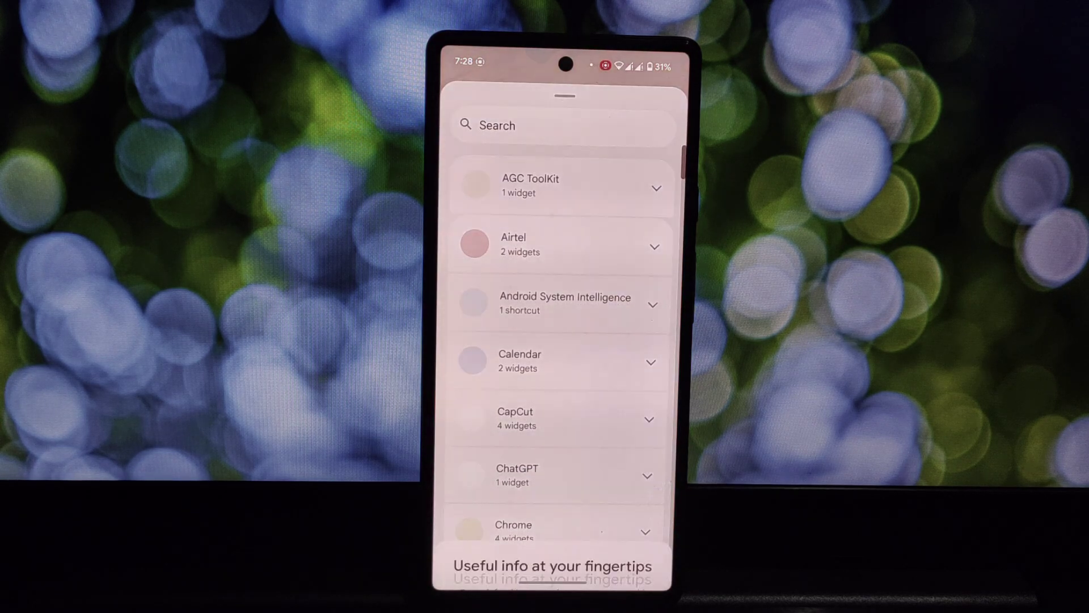
click(552, 580)
scroll(562, 358, down, 5)
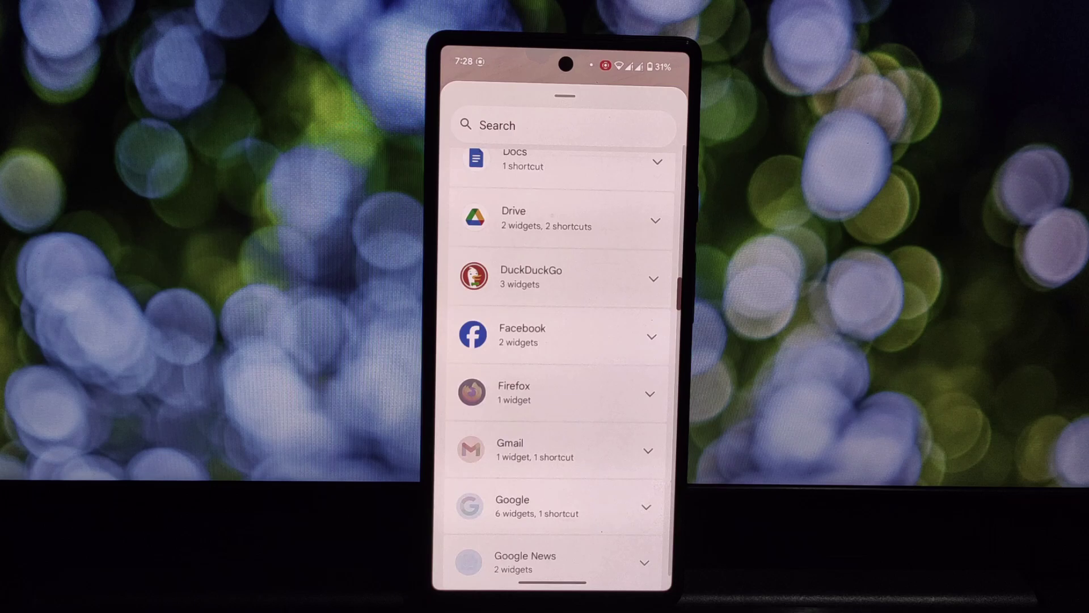
scroll(562, 358, down, 5)
scroll(562, 358, down, 5)
scroll(562, 358, down, 2)
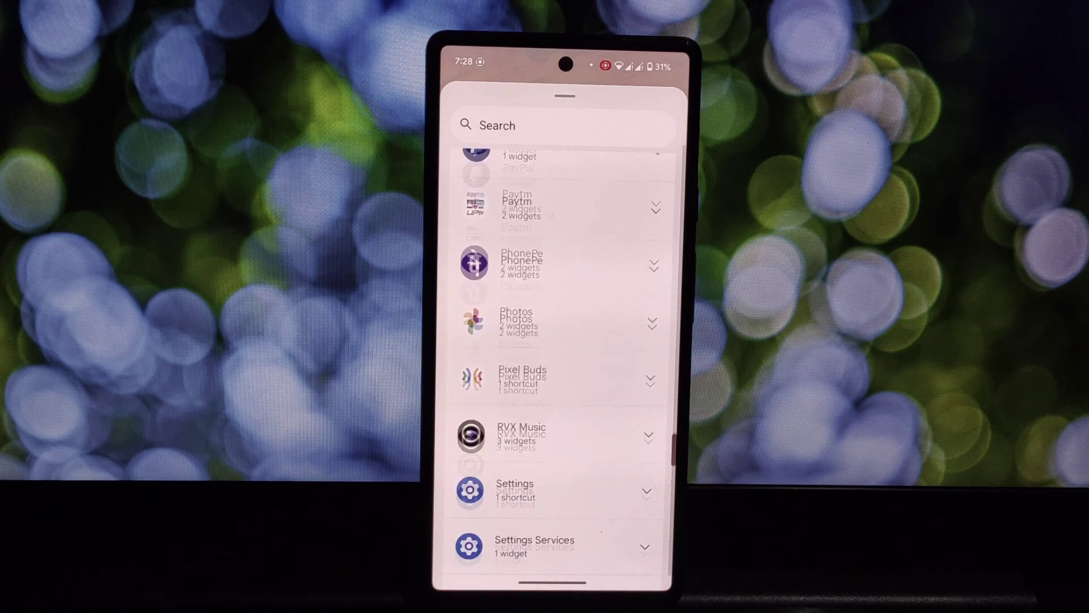
scroll(562, 358, down, 4)
scroll(561, 358, up, 1)
scroll(561, 358, down, 1)
scroll(562, 357, down, 4)
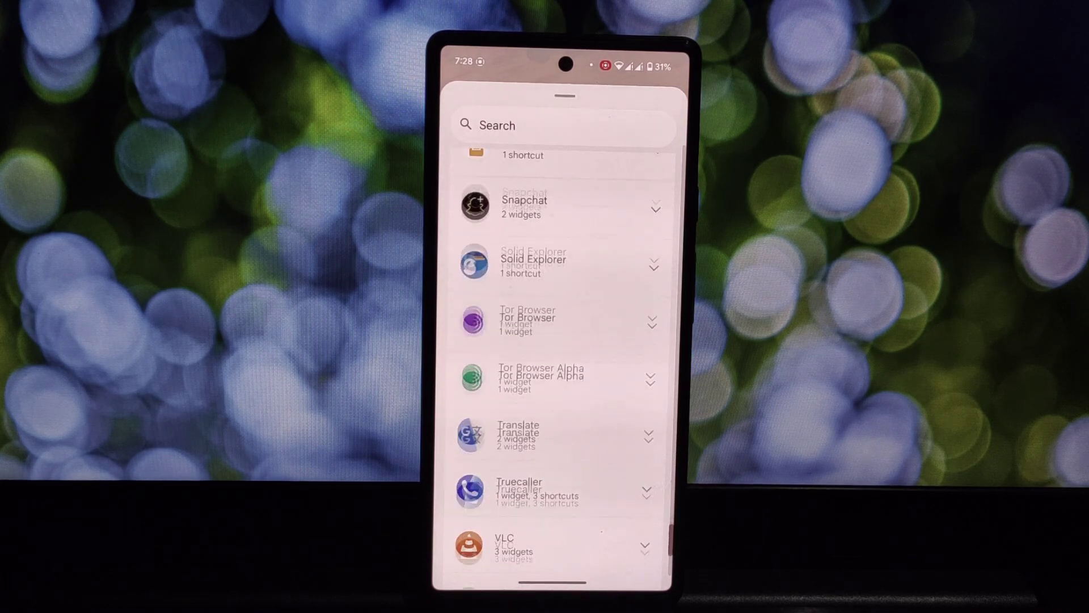
scroll(562, 358, down, 1)
scroll(562, 357, down, 2)
scroll(562, 357, up, 5)
scroll(562, 357, up, 4)
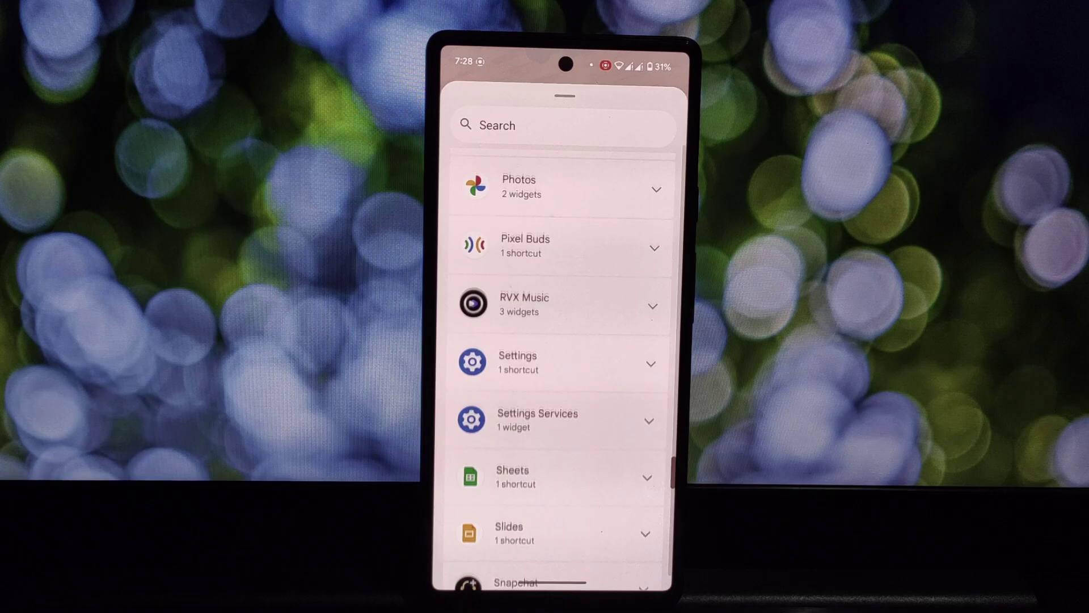
scroll(562, 358, up, 3)
scroll(562, 357, up, 3)
scroll(563, 358, up, 3)
scroll(563, 358, up, 4)
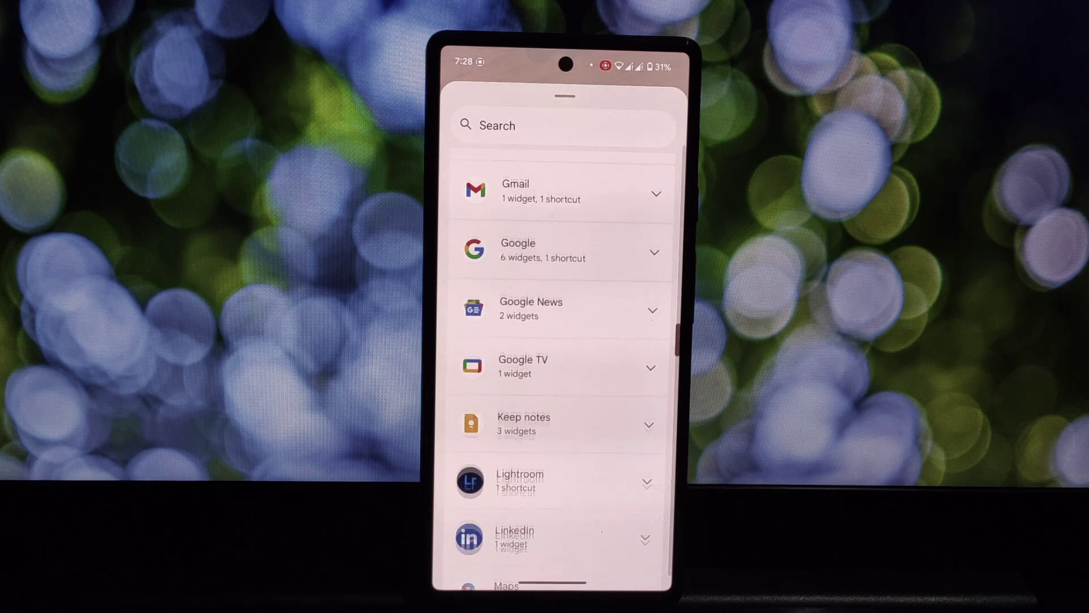
scroll(562, 358, up, 5)
scroll(562, 357, up, 4)
scroll(562, 358, up, 4)
scroll(562, 357, up, 5)
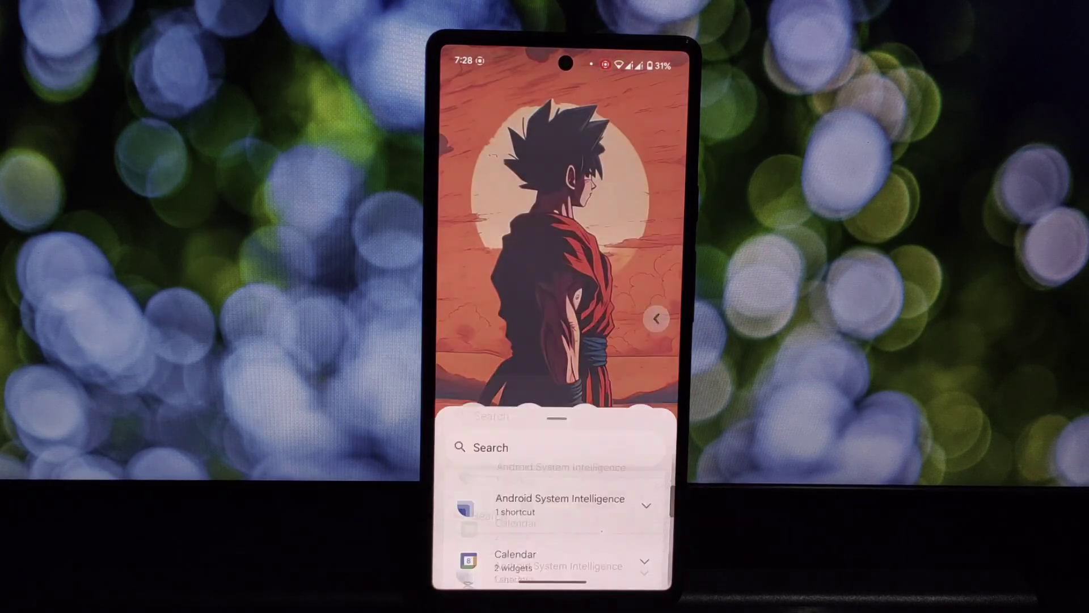